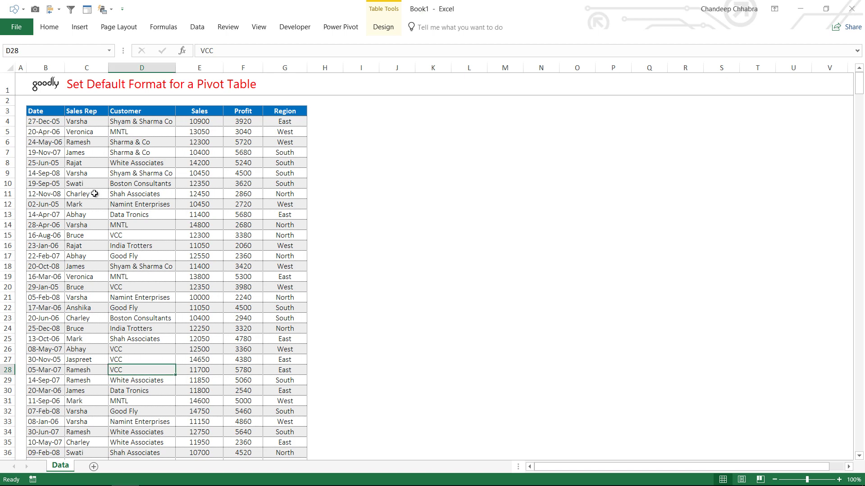
- Create a PivotTable from the Pivotsource data on a new worksheet
{"action": "key", "text": "ctrl+Up"}
{"action": "key", "text": "ctrl+Left"}
{"action": "key", "text": "ctrl+shift+End"}
{"action": "key", "text": "shift+BackSpace"}
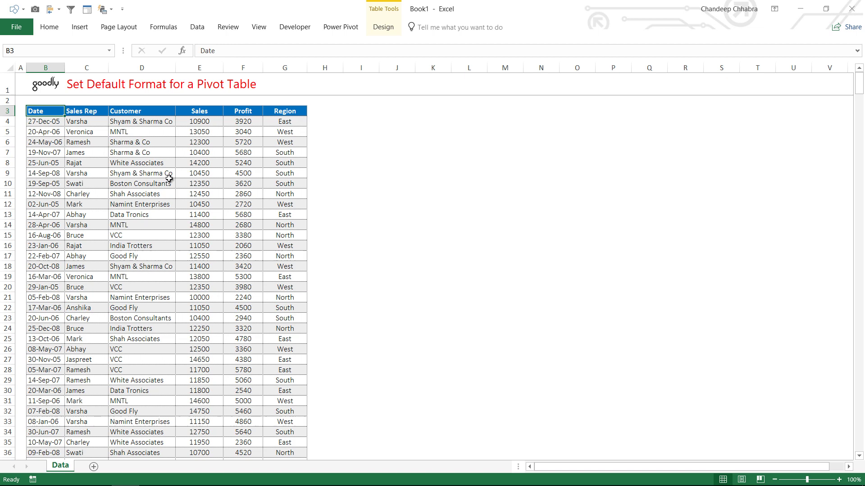
{"action": "key", "text": "alt+n"}
{"action": "key", "text": "v"}
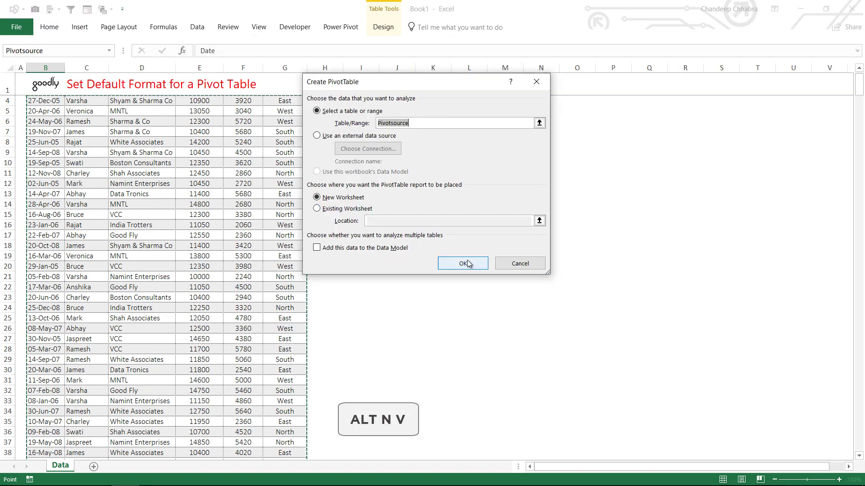
{"action": "left_click", "coordinate": [471, 261]}
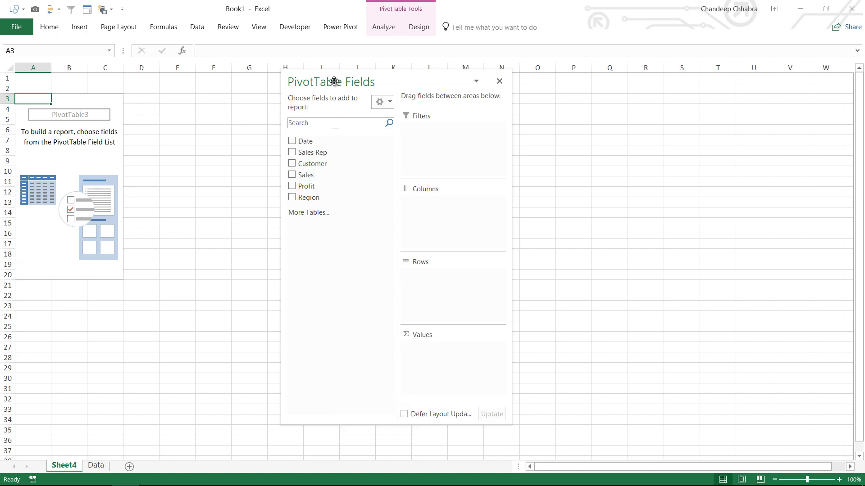
- Put Region and Customer in Rows and Sum of Sales in Values
{"action": "left_click_drag", "start_coordinate": [334, 81], "coordinate": [193, 81]}
{"action": "left_click_drag", "start_coordinate": [265, 169], "coordinate": [404, 347]}
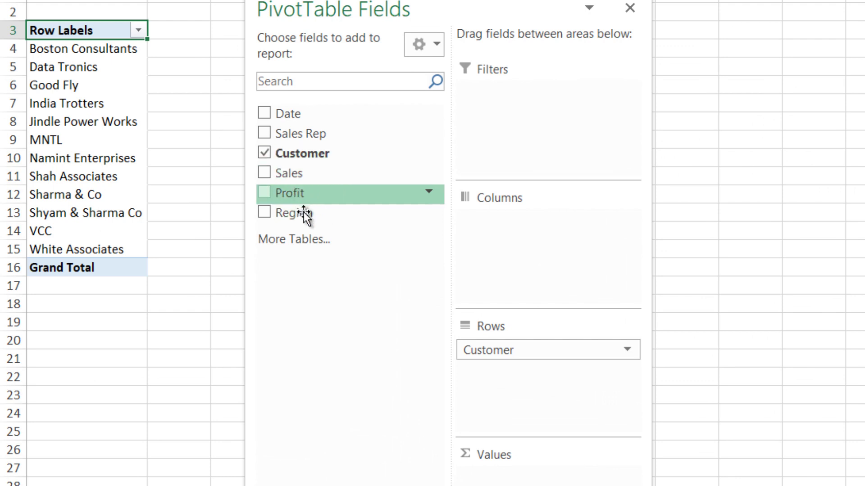
{"action": "left_click_drag", "start_coordinate": [304, 214], "coordinate": [483, 333]}
{"action": "left_click_drag", "start_coordinate": [448, 305], "coordinate": [464, 469]}
{"action": "left_click_drag", "start_coordinate": [479, 17], "coordinate": [659, 30]}
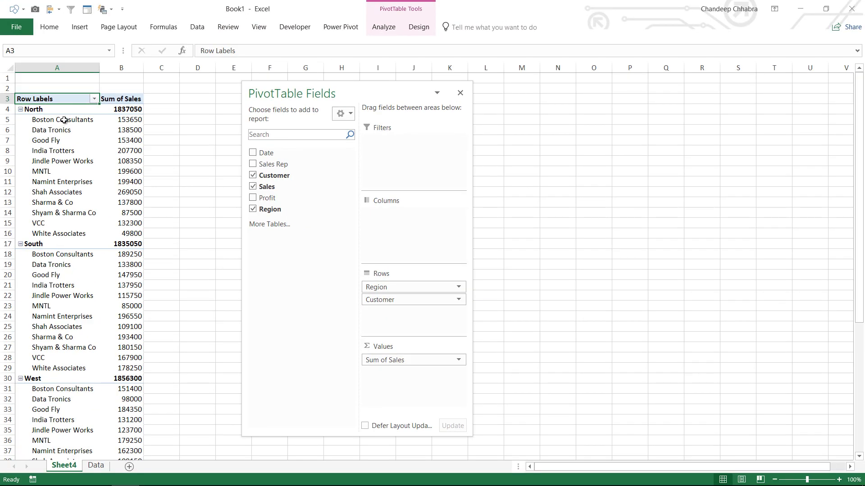
- Turn off the +/- buttons and switch the report layout to Tabular Form
{"action": "left_click", "coordinate": [380, 28]}
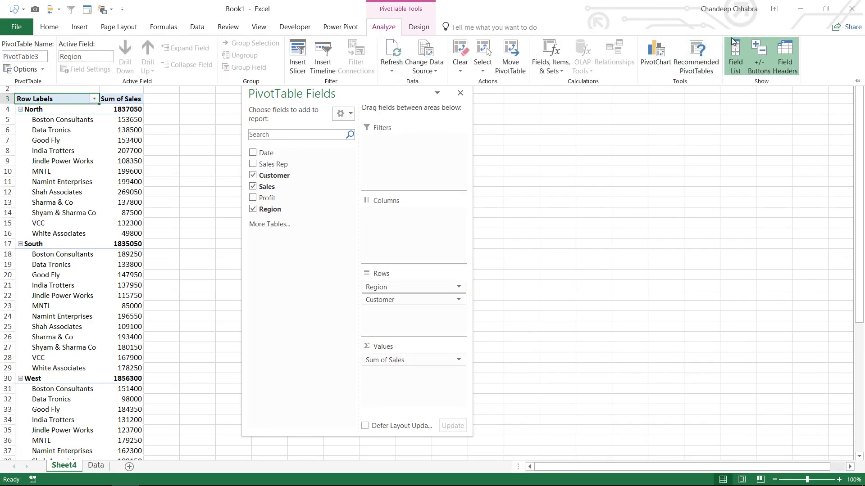
{"action": "left_click", "coordinate": [764, 64]}
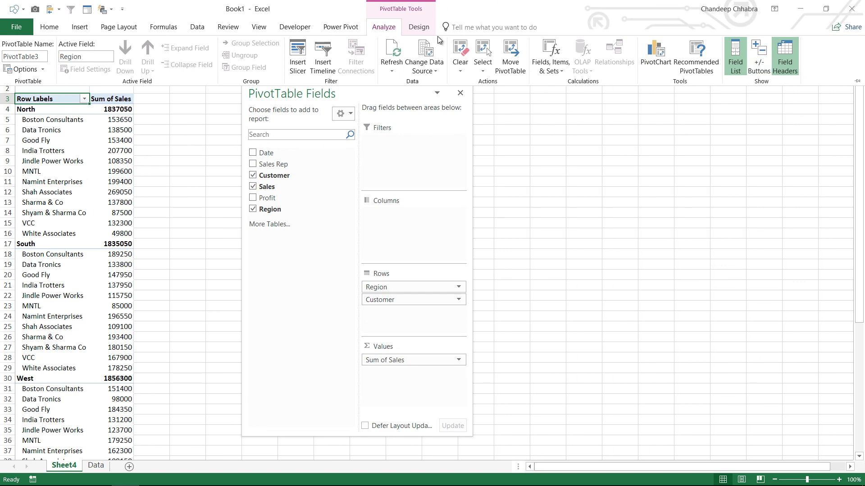
{"action": "left_click", "coordinate": [418, 27]}
{"action": "left_click", "coordinate": [73, 58]}
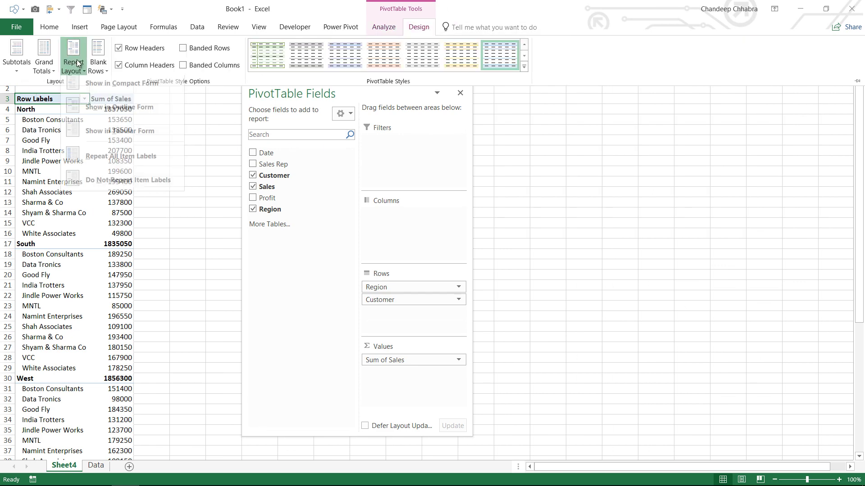
{"action": "left_click", "coordinate": [107, 142]}
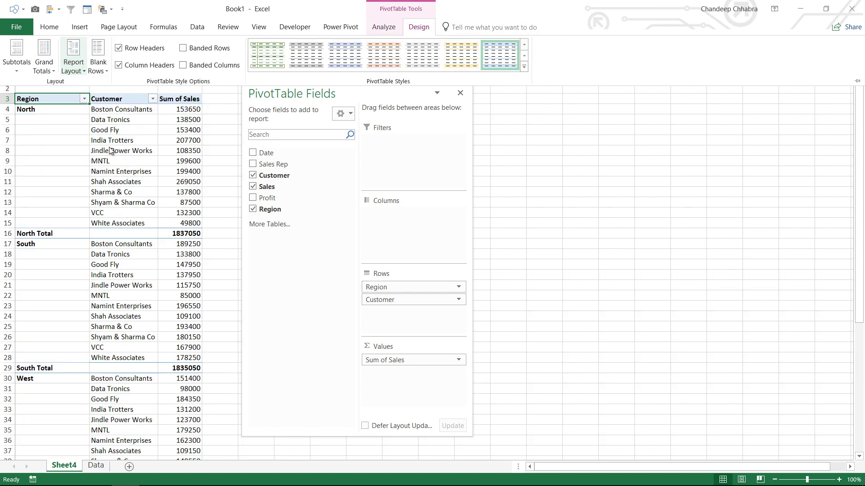
{"action": "left_click", "coordinate": [121, 202]}
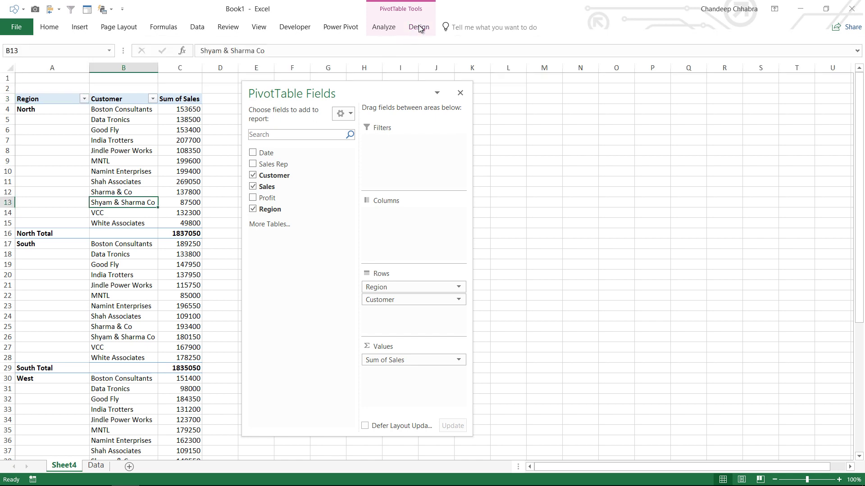
- Hide the region subtotal rows with Do Not Show Subtotals
{"action": "left_click", "coordinate": [418, 27]}
{"action": "left_click", "coordinate": [25, 69]}
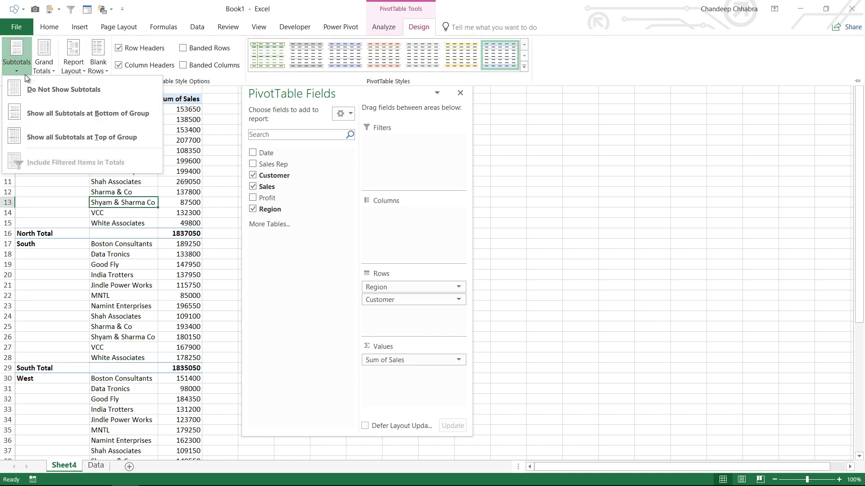
{"action": "left_click", "coordinate": [48, 90]}
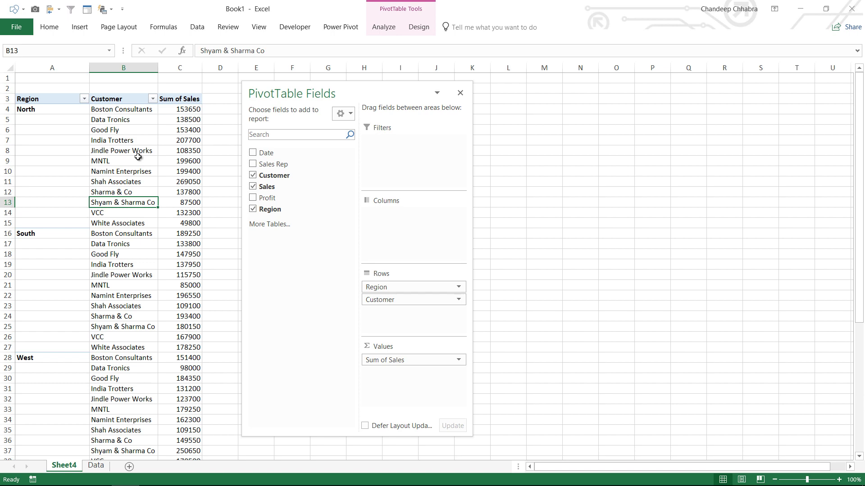
- Open File > Options and go to the Data category
{"action": "left_click", "coordinate": [15, 27]}
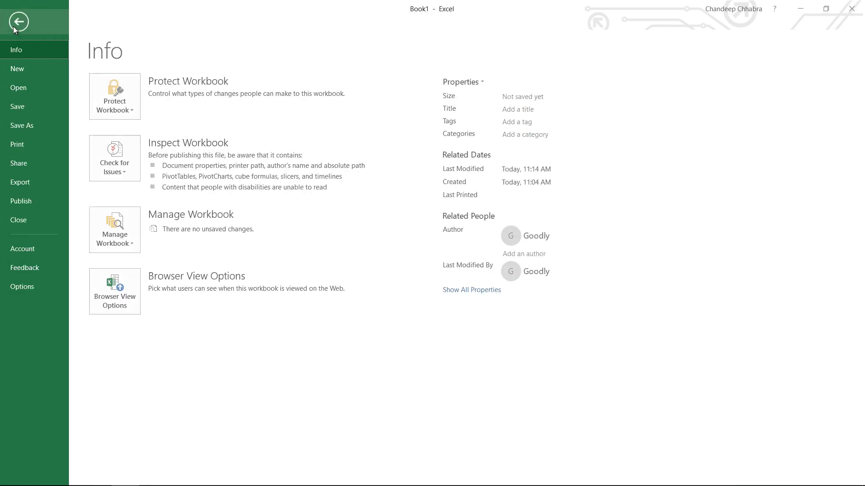
{"action": "left_click", "coordinate": [26, 287]}
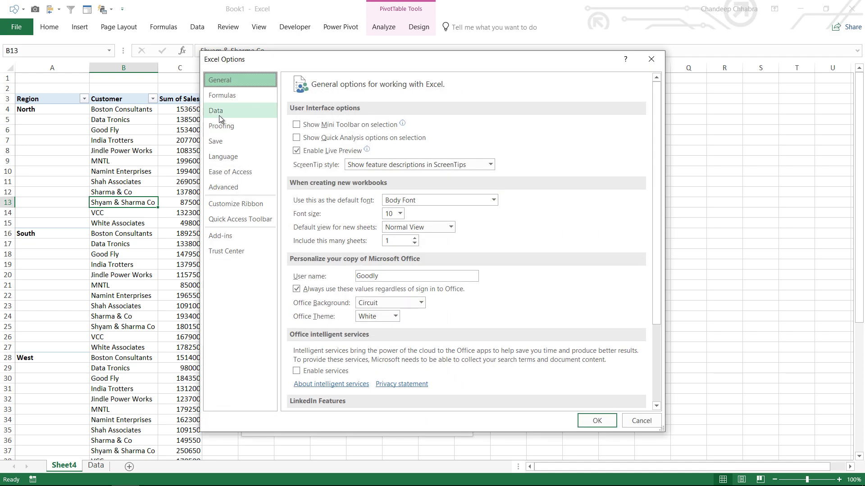
{"action": "left_click", "coordinate": [211, 113]}
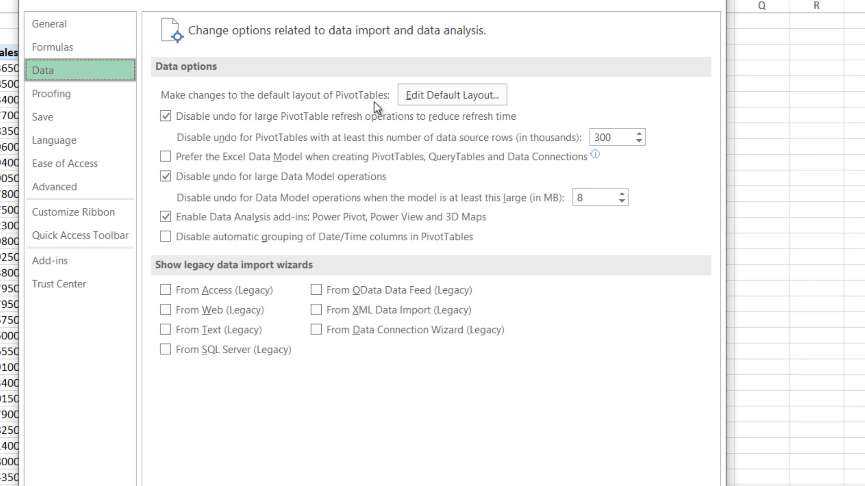
- Import the layout of the PivotTable at A3 as the default layout
{"action": "left_click", "coordinate": [423, 96]}
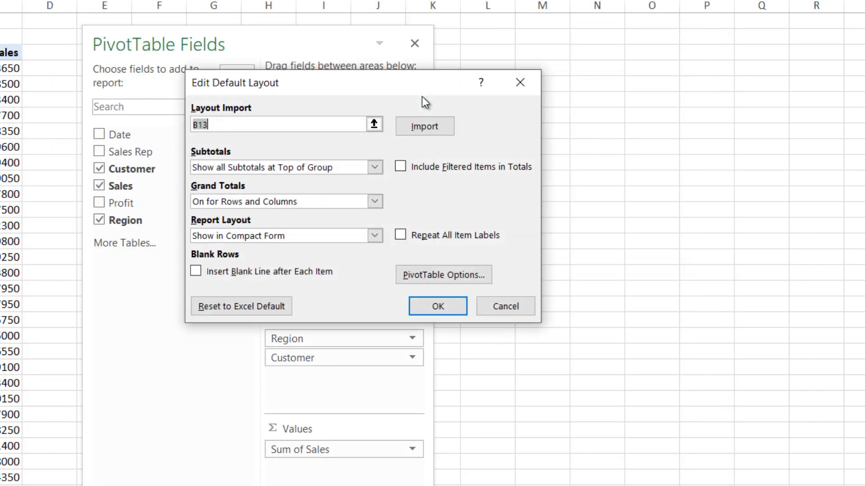
{"action": "left_click_drag", "start_coordinate": [374, 81], "coordinate": [395, 81]}
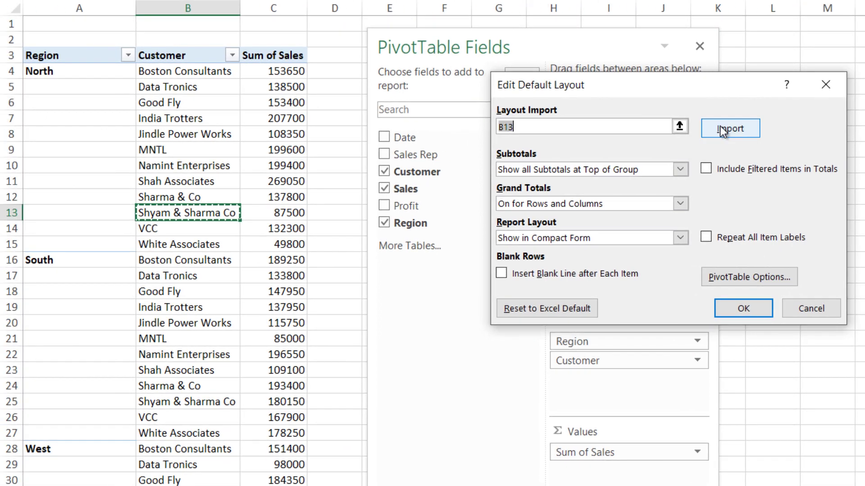
{"action": "left_click", "coordinate": [79, 58]}
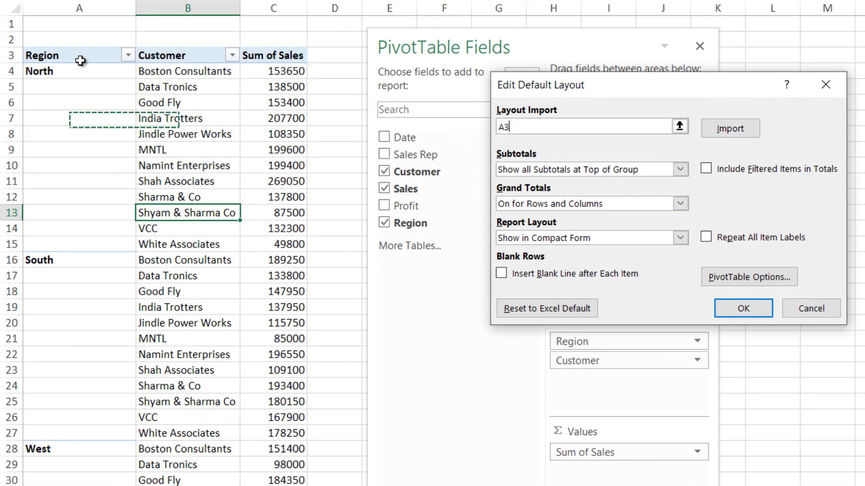
{"action": "left_click", "coordinate": [753, 128]}
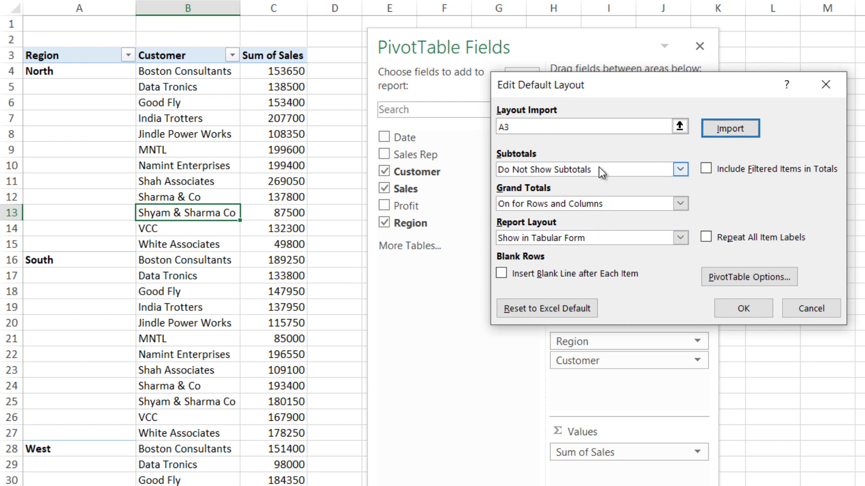
- Turn off column-width autofit on update, then confirm all the option dialogs
{"action": "left_click", "coordinate": [763, 272]}
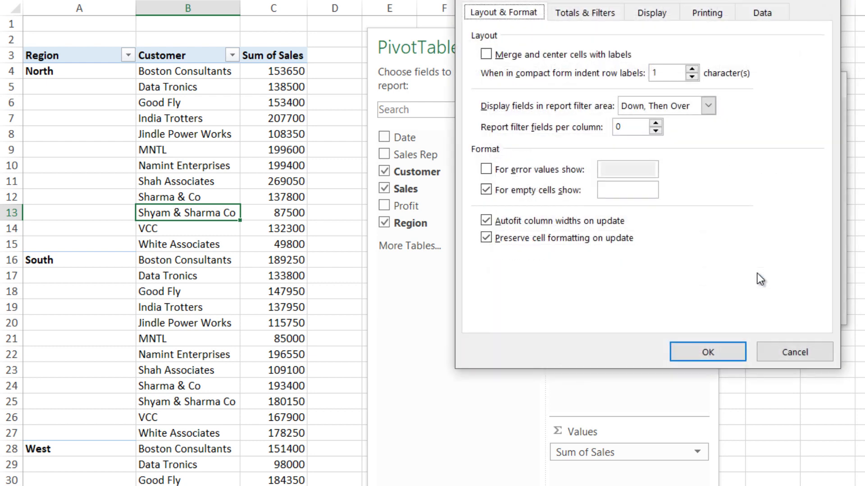
{"action": "left_click", "coordinate": [539, 224]}
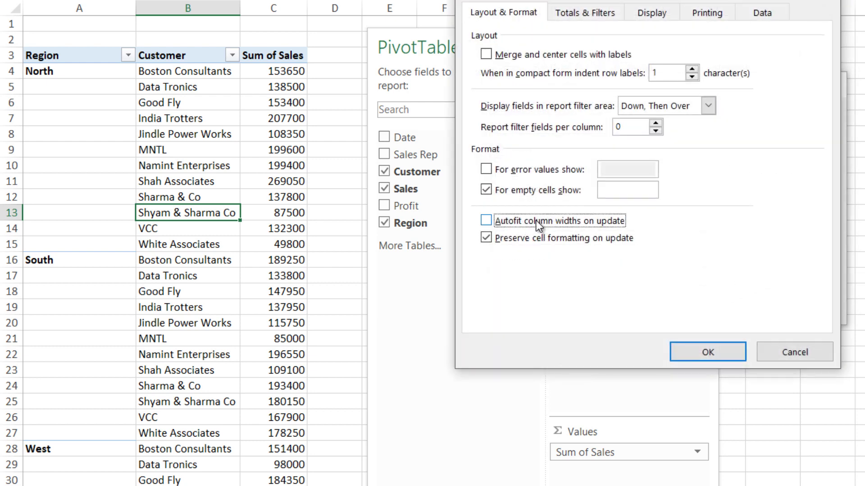
{"action": "left_click", "coordinate": [706, 352]}
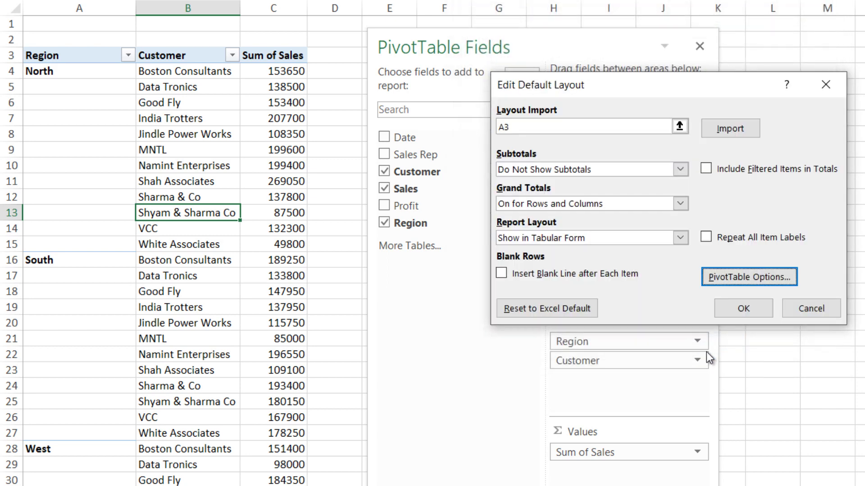
{"action": "left_click", "coordinate": [736, 309]}
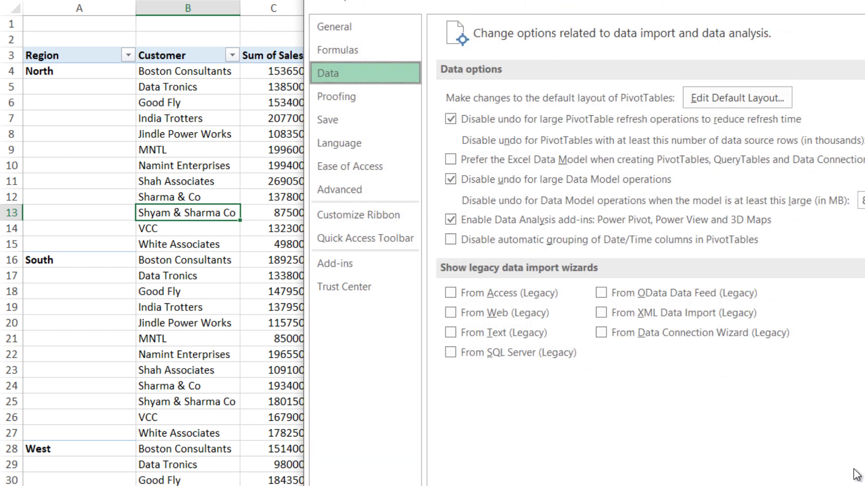
{"action": "key", "text": "Return"}
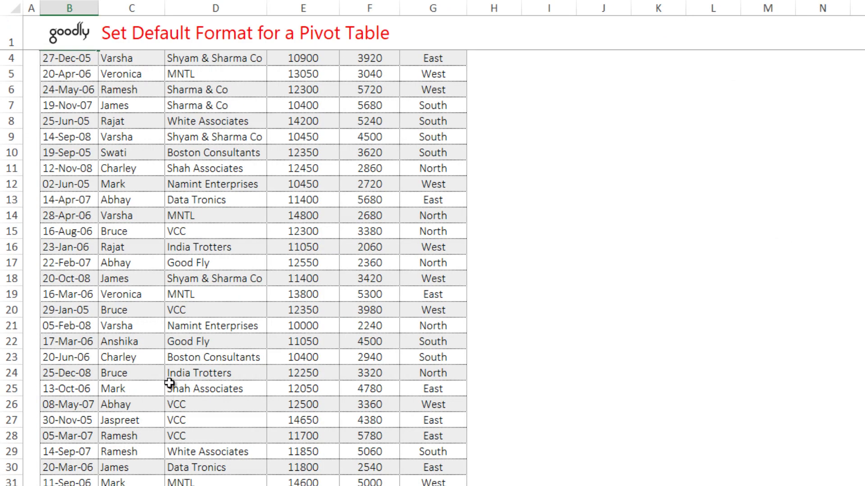
- Insert a new PivotTable from the sales data on a new sheet
{"action": "left_click", "coordinate": [173, 340]}
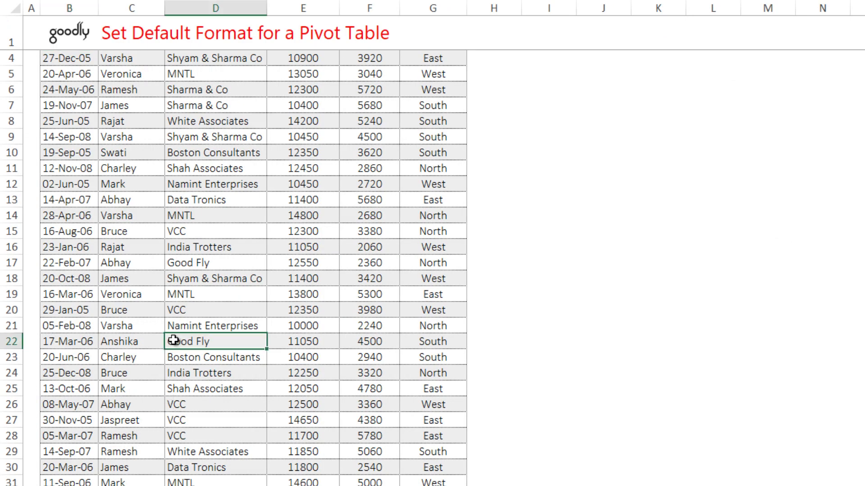
{"action": "key", "text": "ctrl+Home"}
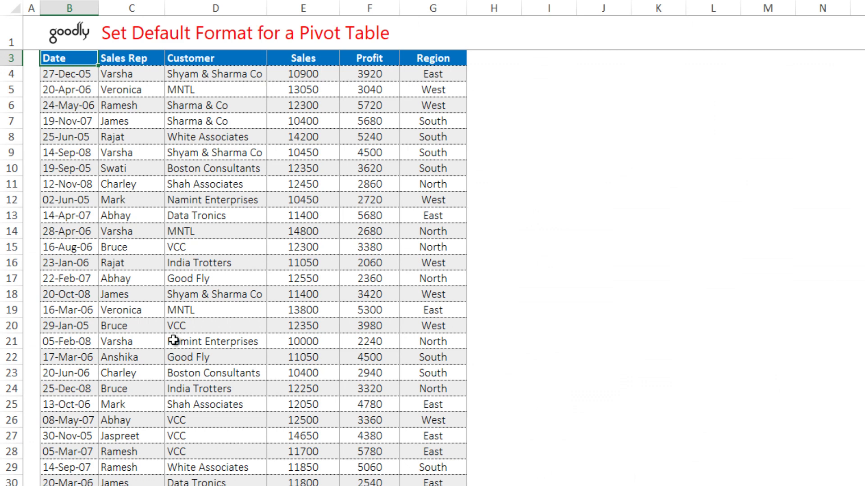
{"action": "key", "text": "alt+n"}
{"action": "key", "text": "v"}
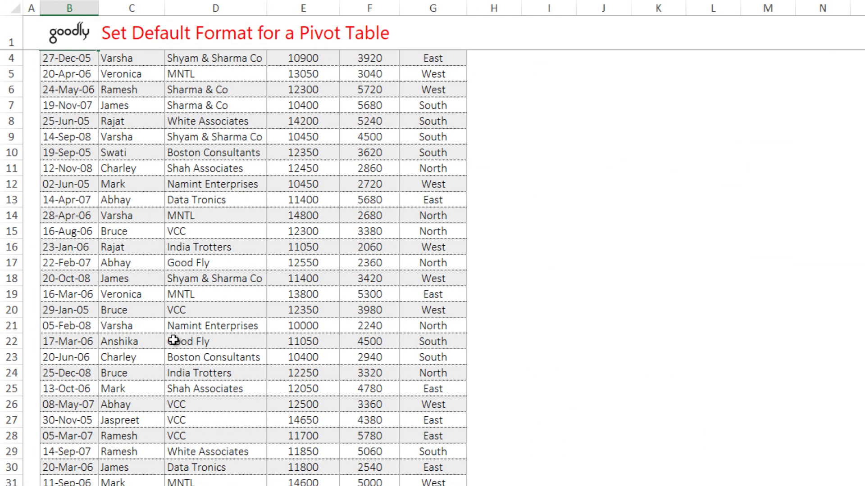
{"action": "key", "text": "Return"}
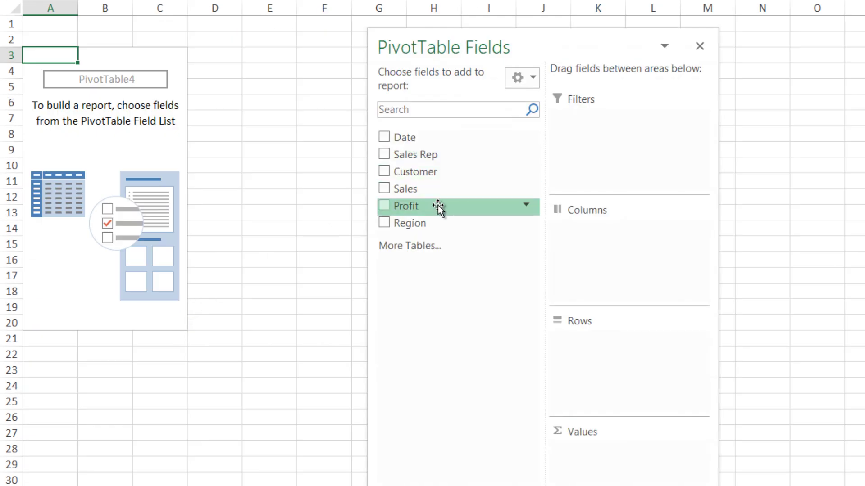
- Add Region, then Customer to Rows and Sales to Values
{"action": "left_click_drag", "start_coordinate": [430, 222], "coordinate": [624, 385]}
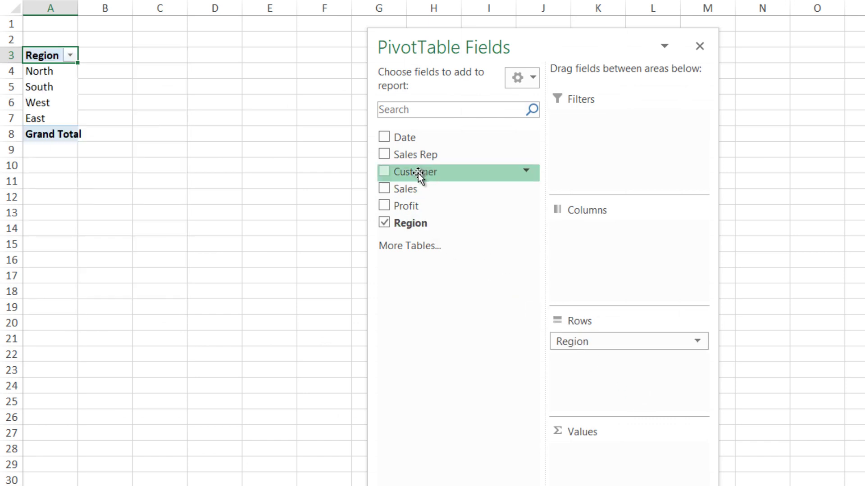
{"action": "left_click_drag", "start_coordinate": [419, 174], "coordinate": [621, 383]}
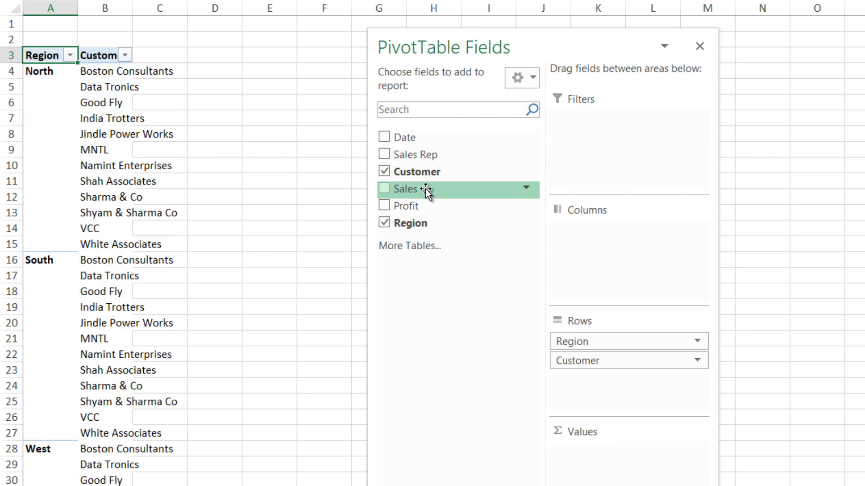
{"action": "left_click_drag", "start_coordinate": [426, 191], "coordinate": [564, 431]}
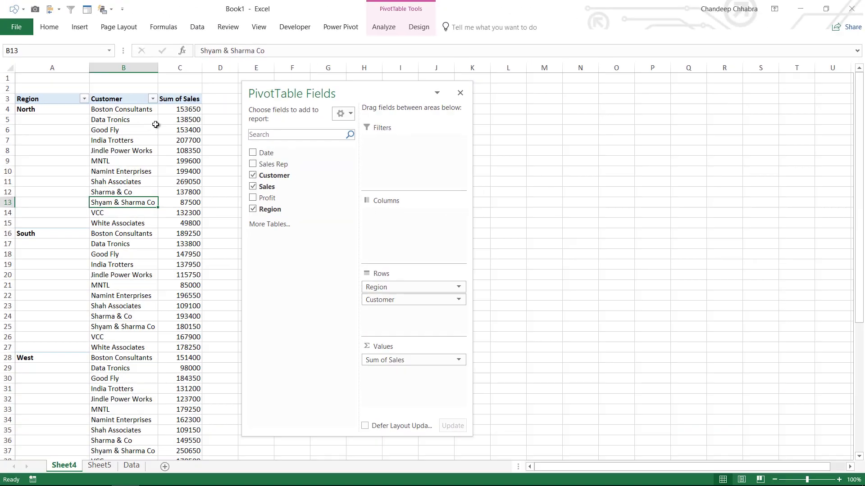
- Set the None style in the PivotTable Styles gallery as the default
{"action": "left_click", "coordinate": [126, 141]}
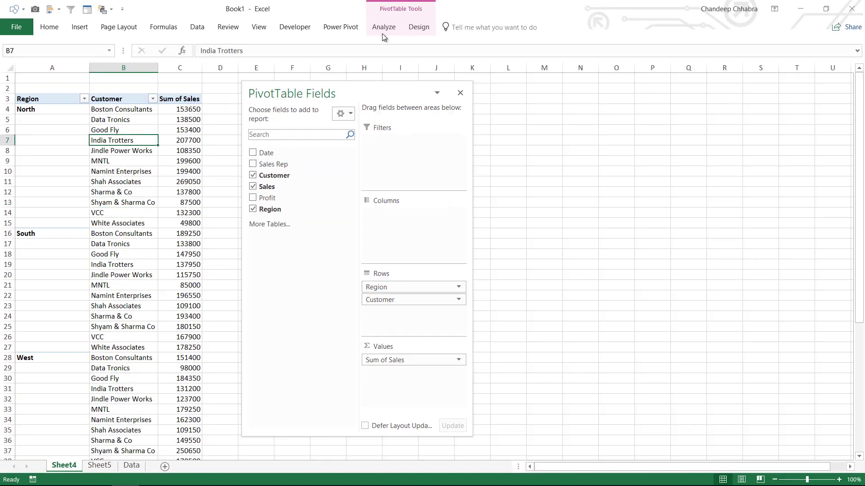
{"action": "left_click", "coordinate": [419, 27]}
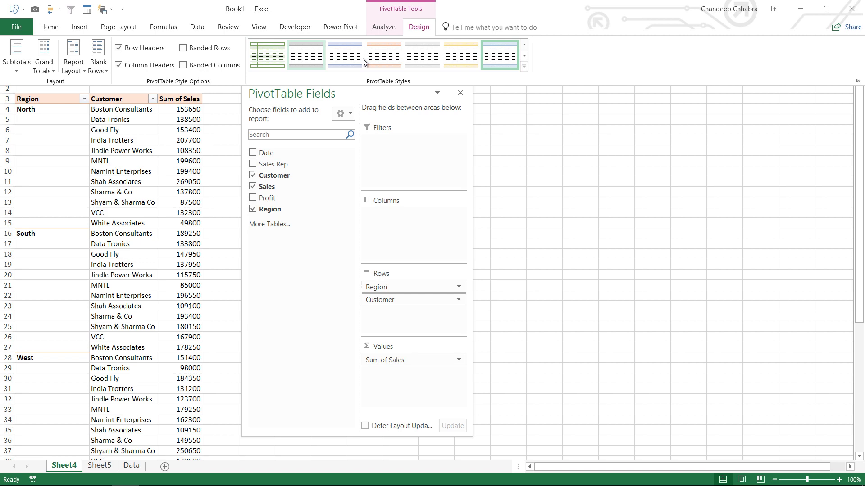
{"action": "left_click", "coordinate": [524, 67]}
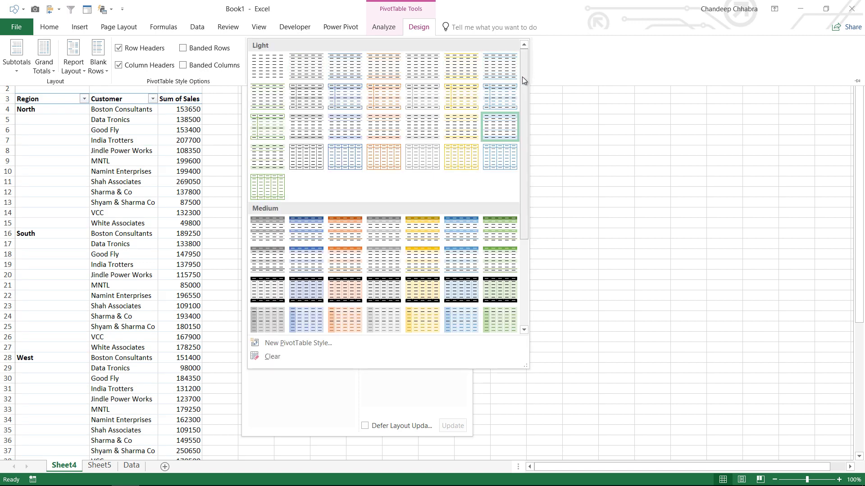
{"action": "right_click", "coordinate": [265, 68]}
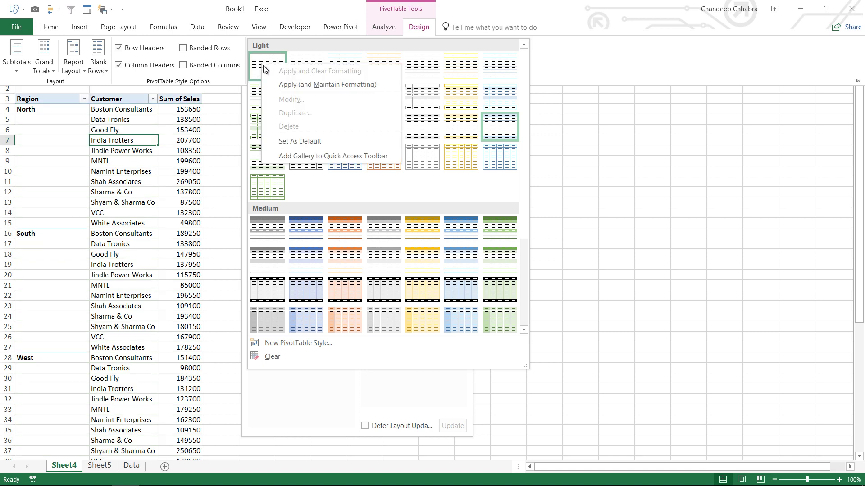
{"action": "left_click", "coordinate": [285, 142]}
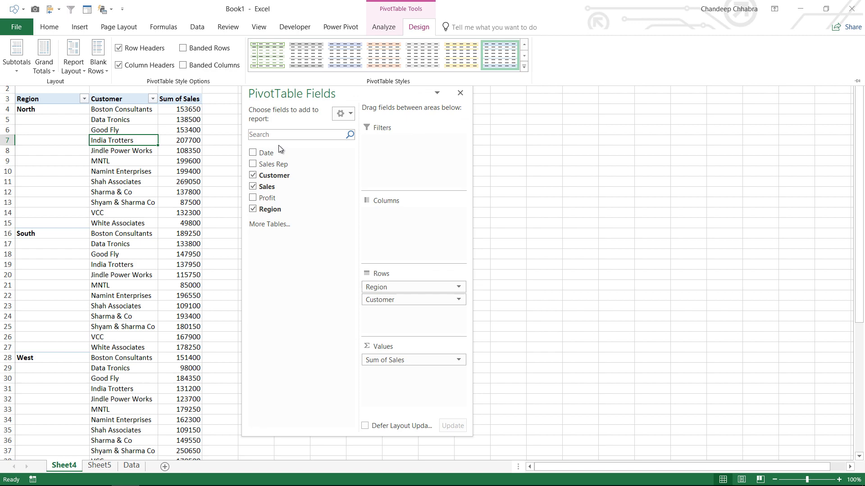
- Create a PivotTable on a new sheet from the Data sheet's table
{"action": "left_click", "coordinate": [132, 466]}
{"action": "left_click", "coordinate": [146, 270]}
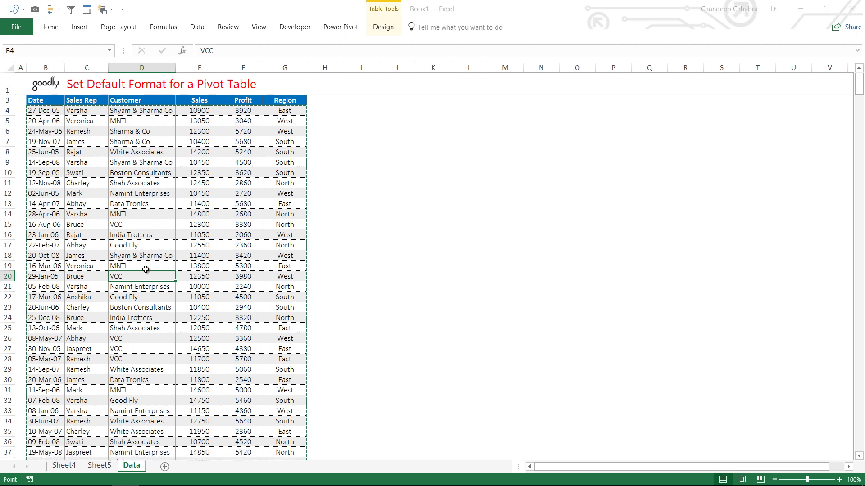
{"action": "key", "text": "alt+n+v"}
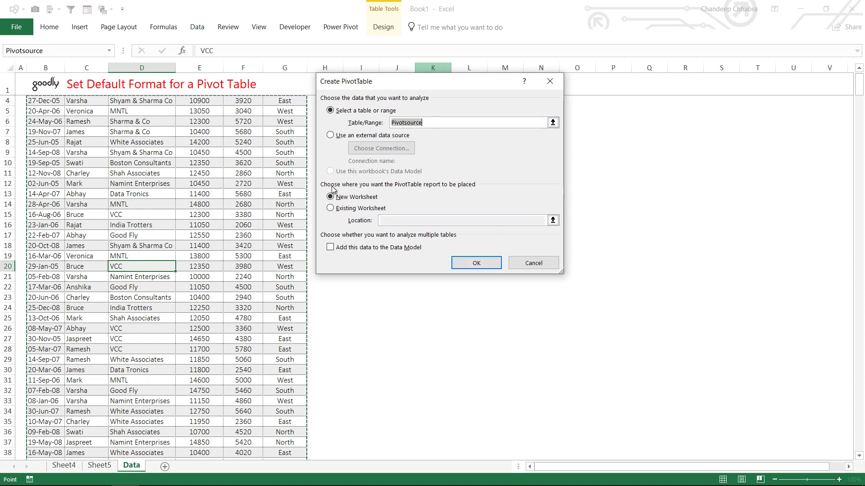
{"action": "left_click", "coordinate": [479, 263]}
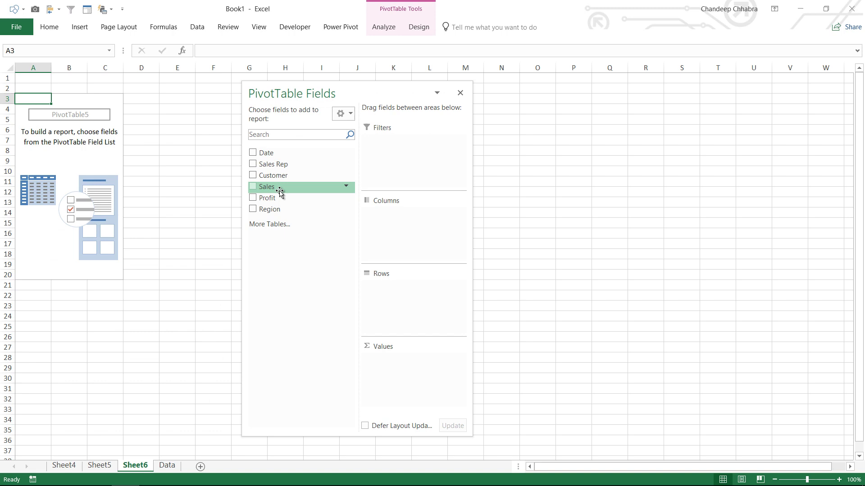
- Add Region and Customer to Rows, Sales to Values, and check its style
{"action": "left_click_drag", "start_coordinate": [288, 210], "coordinate": [398, 287]}
{"action": "left_click_drag", "start_coordinate": [283, 181], "coordinate": [383, 298]}
{"action": "left_click_drag", "start_coordinate": [283, 186], "coordinate": [394, 359]}
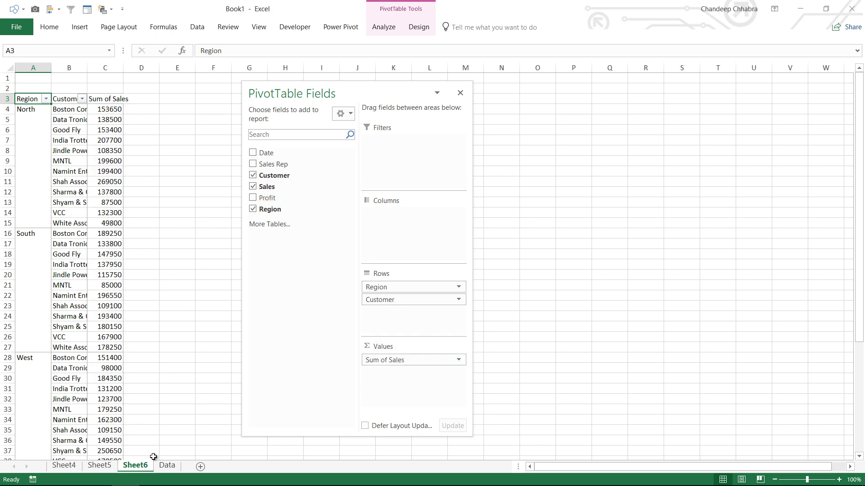
{"action": "left_click", "coordinate": [409, 29]}
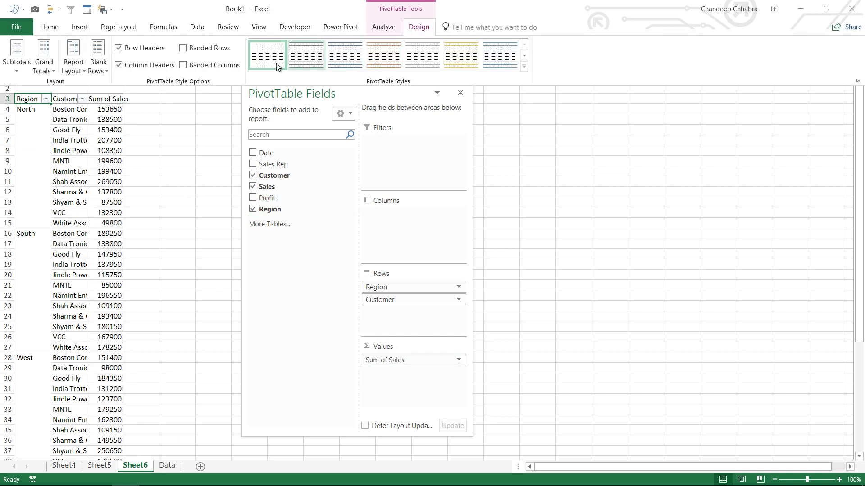
{"action": "left_click", "coordinate": [63, 149]}
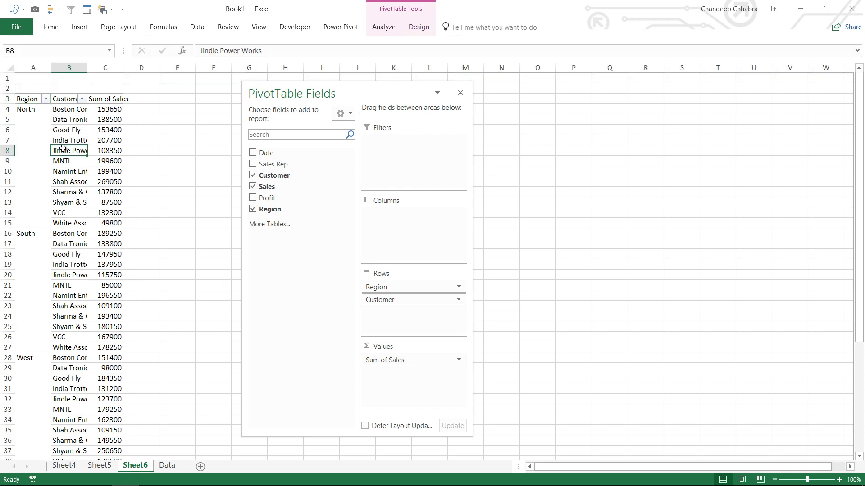